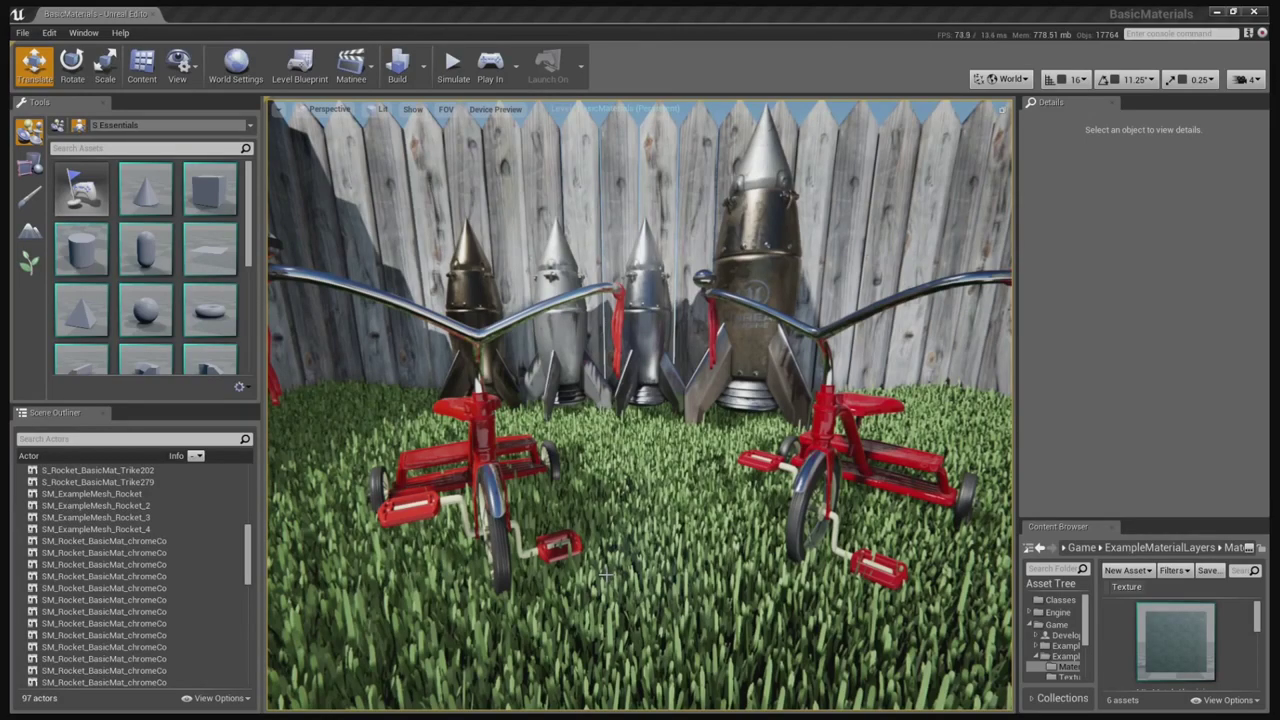
- Inspect the left tricycle's material slots and the node graph of its red colour material, closing that graph when done
{"action": "right_click_drag", "start_coordinate": [651, 479], "coordinate": [651, 479]}
{"action": "left_click", "coordinate": [650, 480]}
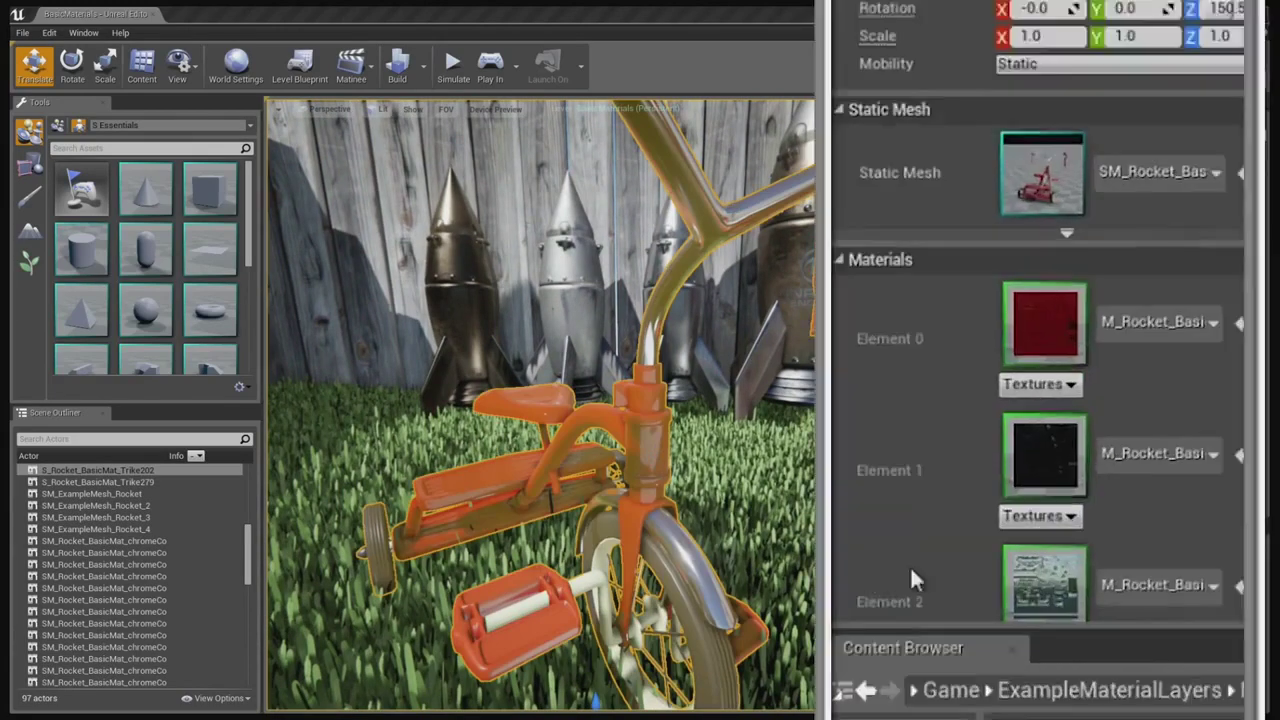
{"action": "scroll", "coordinate": [951, 412], "scroll_direction": "down", "scroll_amount": 3}
{"action": "right_click_drag", "start_coordinate": [951, 412], "coordinate": [951, 182]}
{"action": "mouse_move", "coordinate": [969, 392]}
{"action": "right_mouse_down"}
{"action": "mouse_move", "coordinate": [966, 206]}
{"action": "mouse_move", "coordinate": [967, 318]}
{"action": "right_mouse_up"}
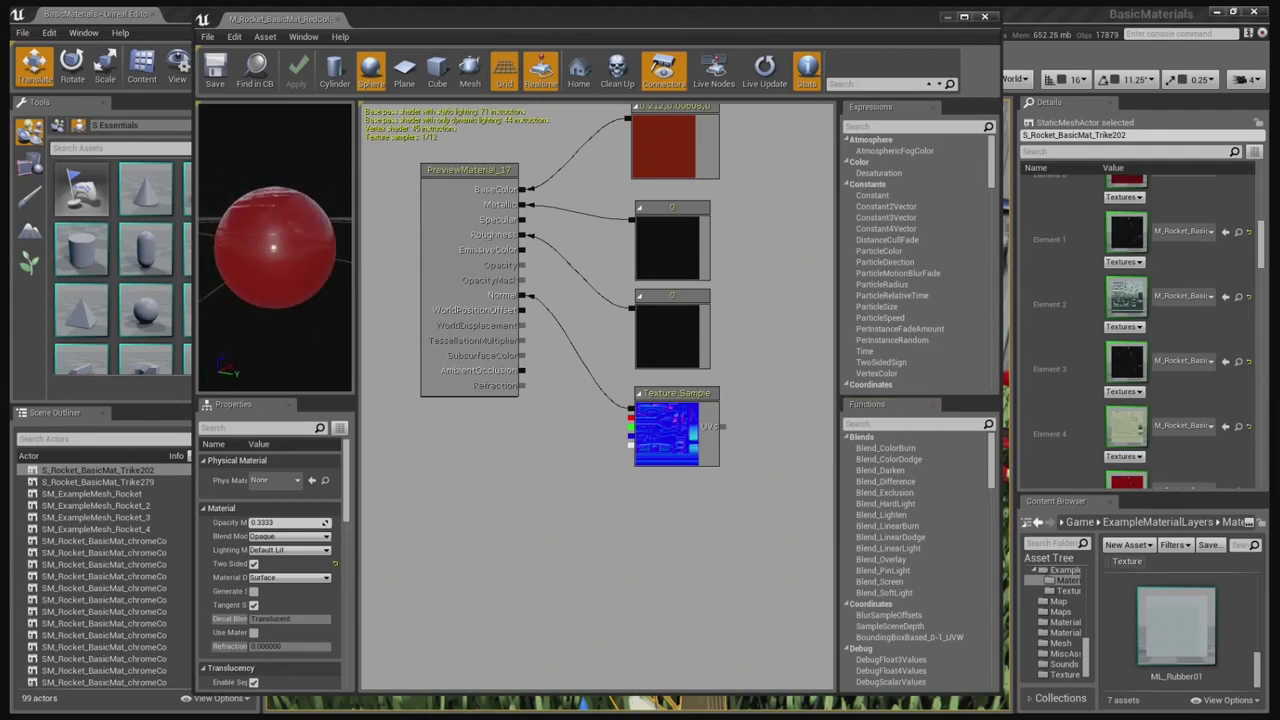
{"action": "left_click_drag", "start_coordinate": [761, 263], "coordinate": [733, 357]}
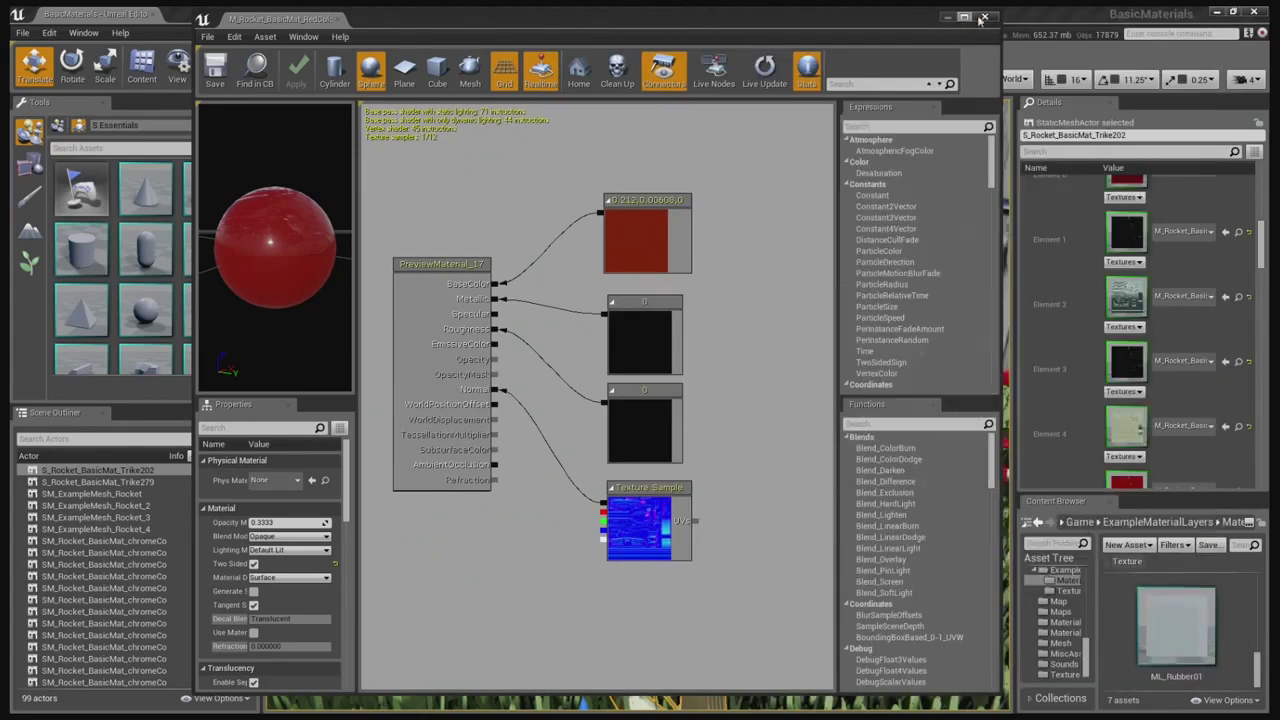
{"action": "left_click", "coordinate": [985, 18]}
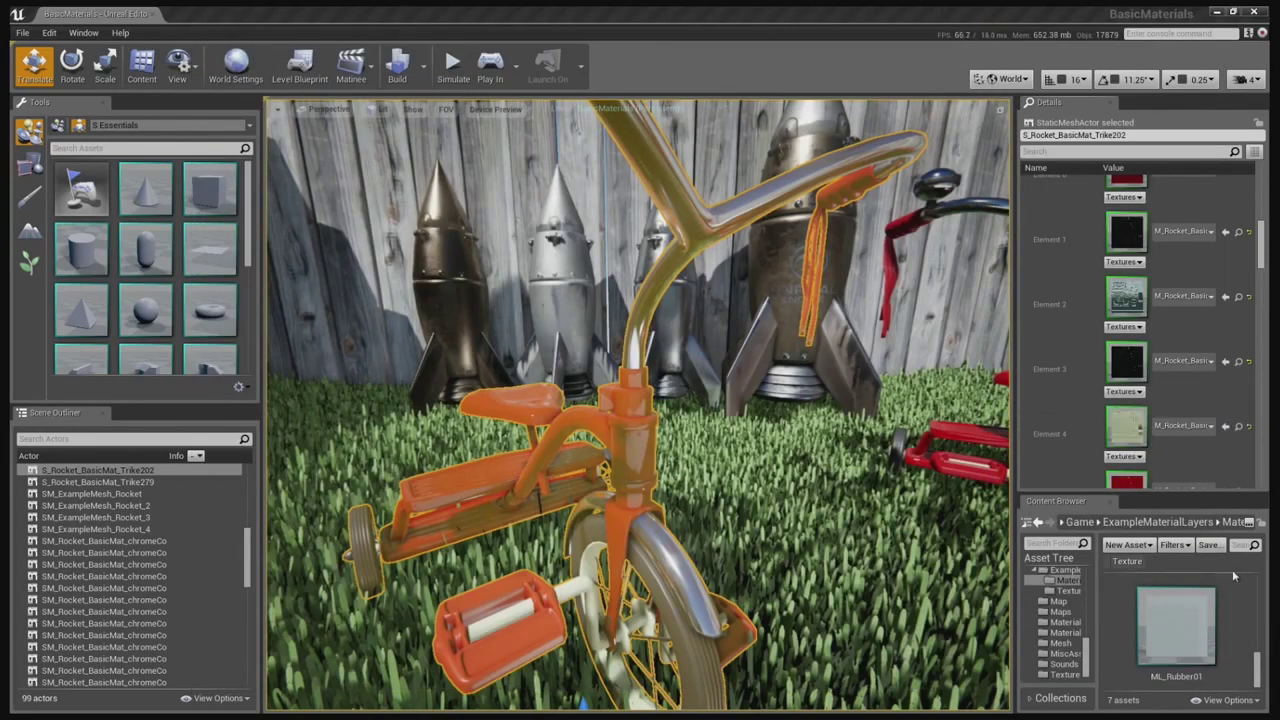
- Create a new material named TEst in the MaterialLayers folder and open it for editing
{"action": "right_click", "coordinate": [1200, 488]}
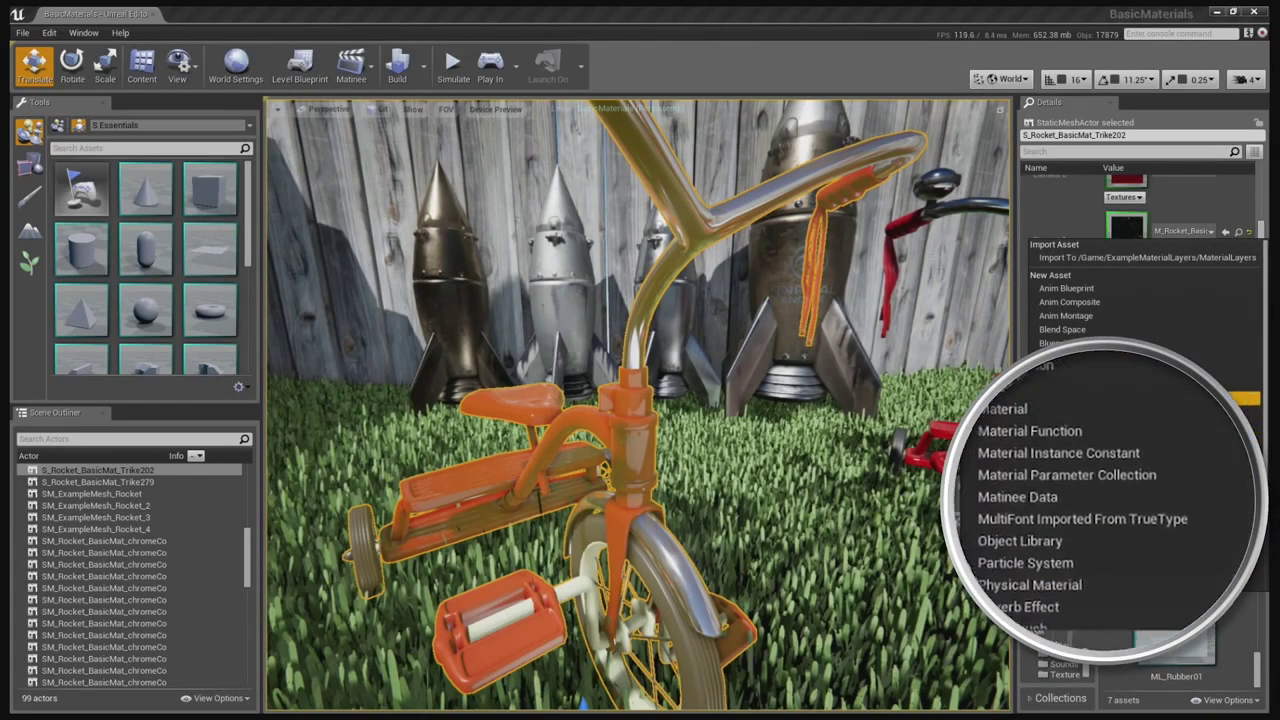
{"action": "left_click", "coordinate": [1110, 428]}
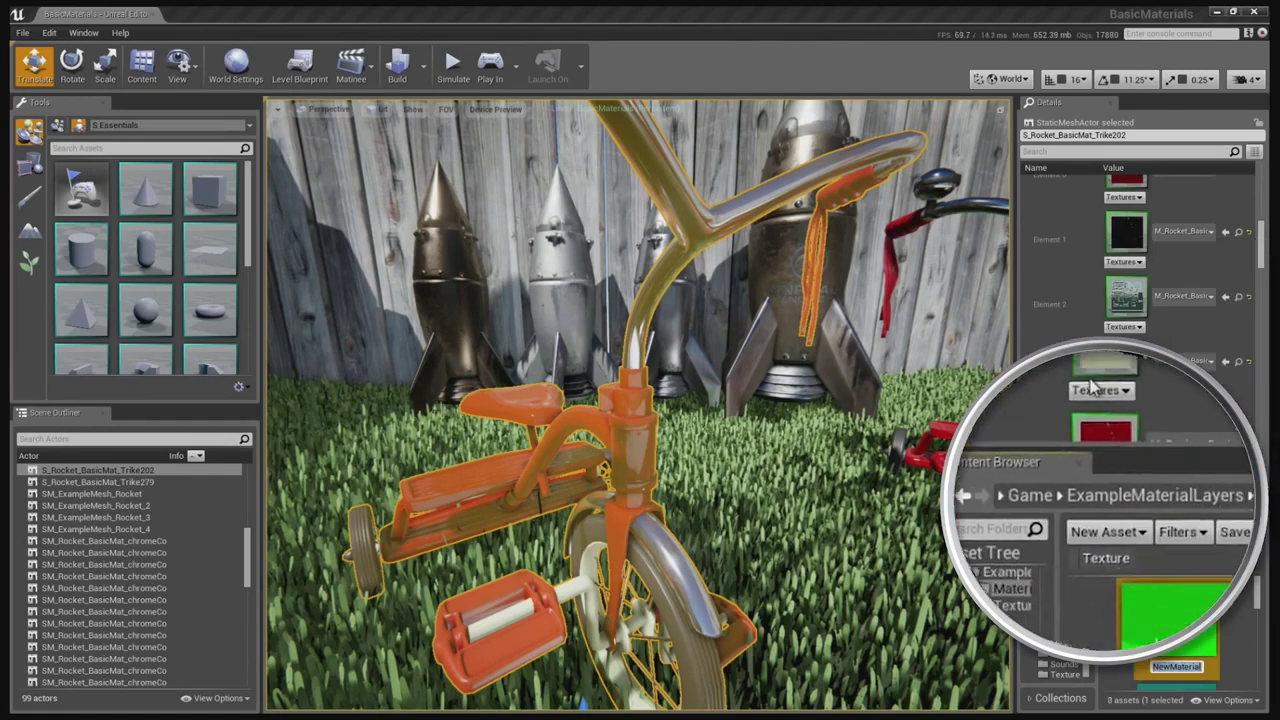
{"action": "type", "text": "Test"}
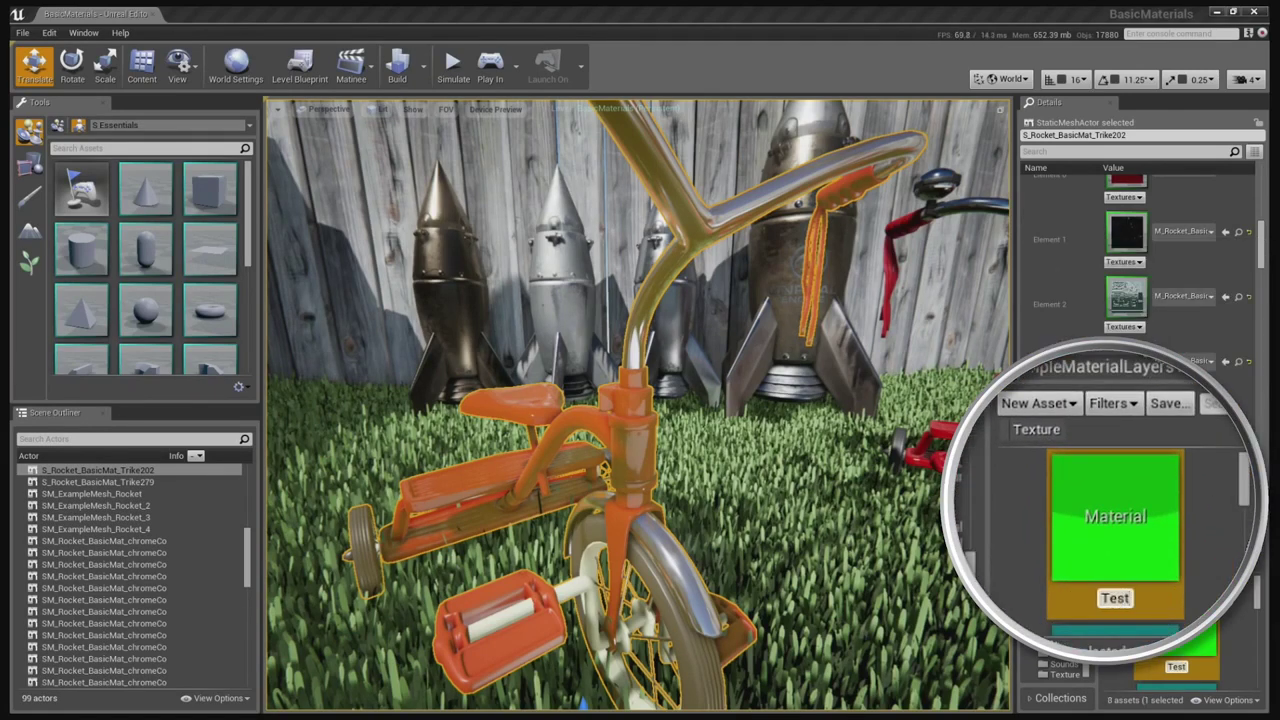
{"action": "key", "text": "Return"}
{"action": "double_click", "coordinate": [1150, 650]}
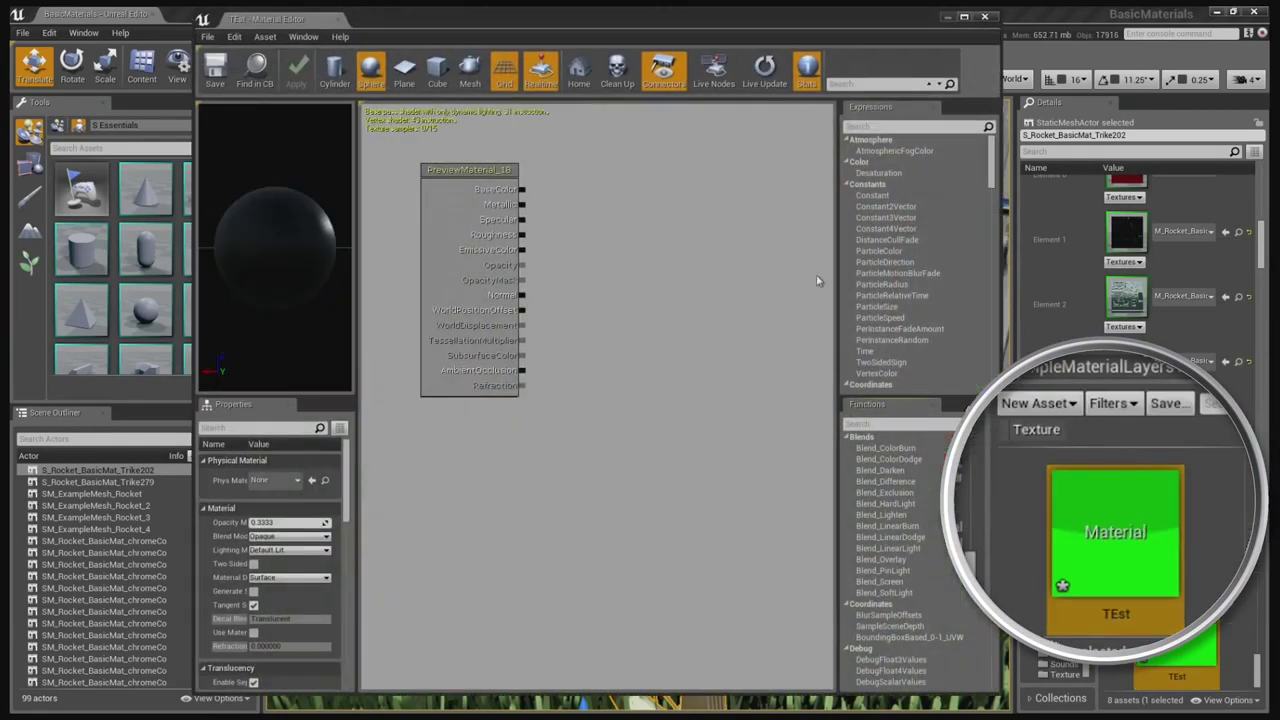
- Add a Constant3Vector node to the material graph and connect it to the BaseColor input
{"action": "right_click", "coordinate": [593, 175]}
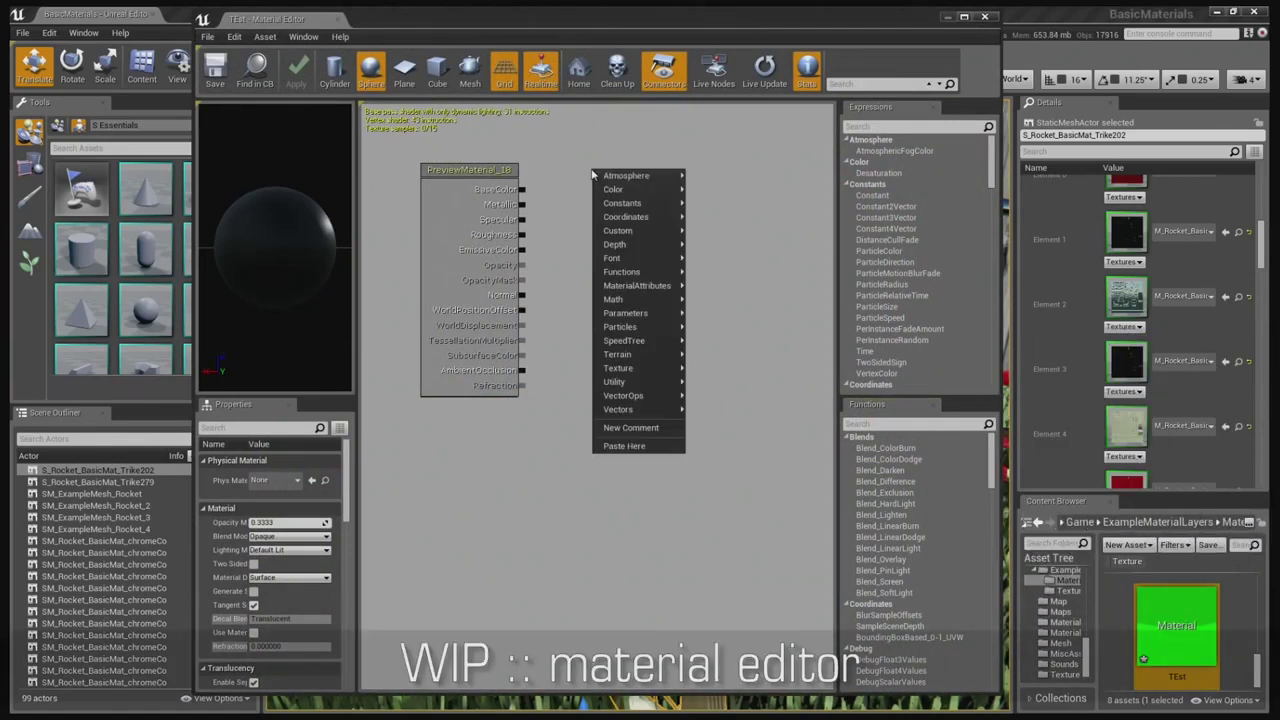
{"action": "mouse_move", "coordinate": [622, 203]}
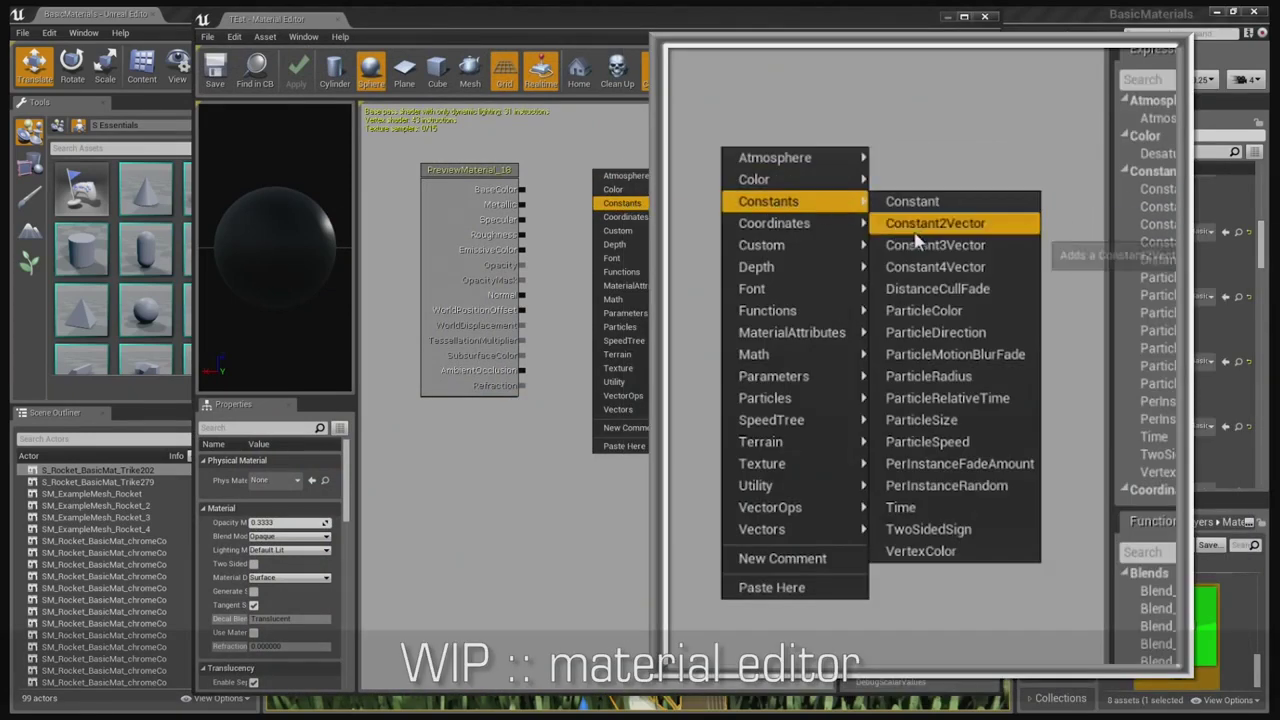
{"action": "left_click", "coordinate": [680, 231]}
{"action": "left_click_drag", "start_coordinate": [589, 188], "coordinate": [523, 189]}
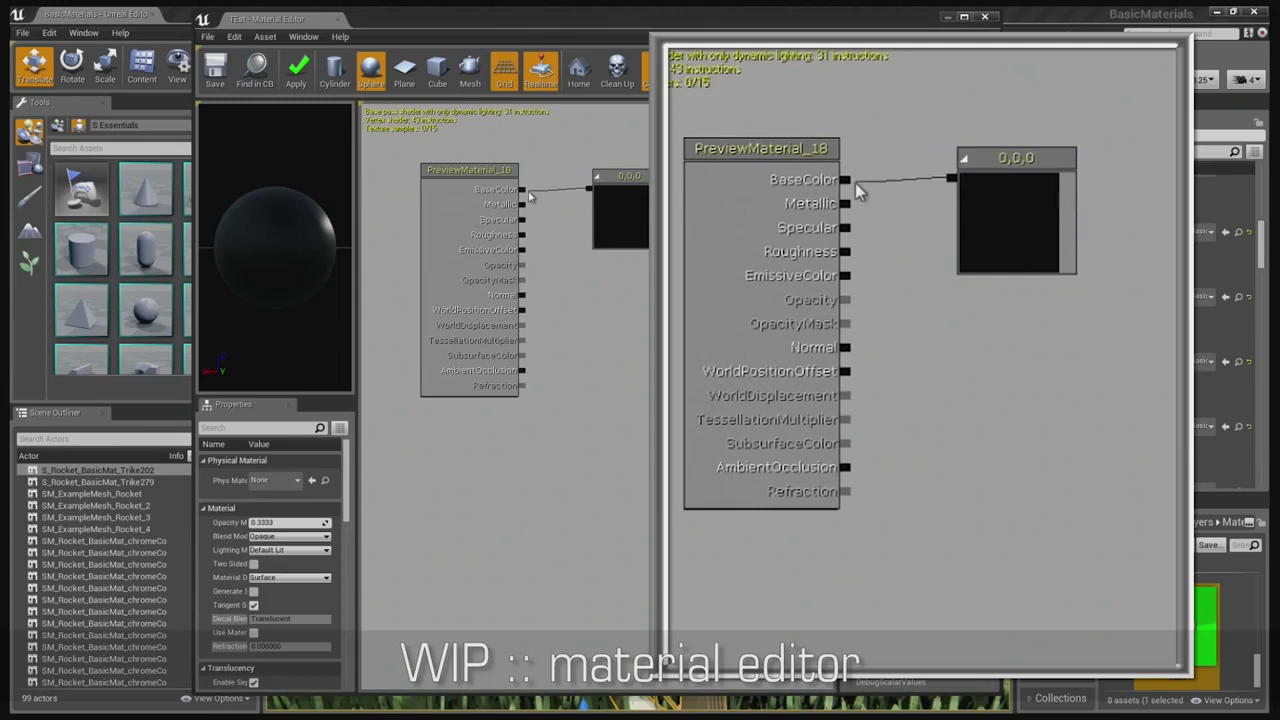
- Set the Constant3Vector's colour to bright red with the values 1, 0.0442, 0
{"action": "double_click", "coordinate": [600, 205]}
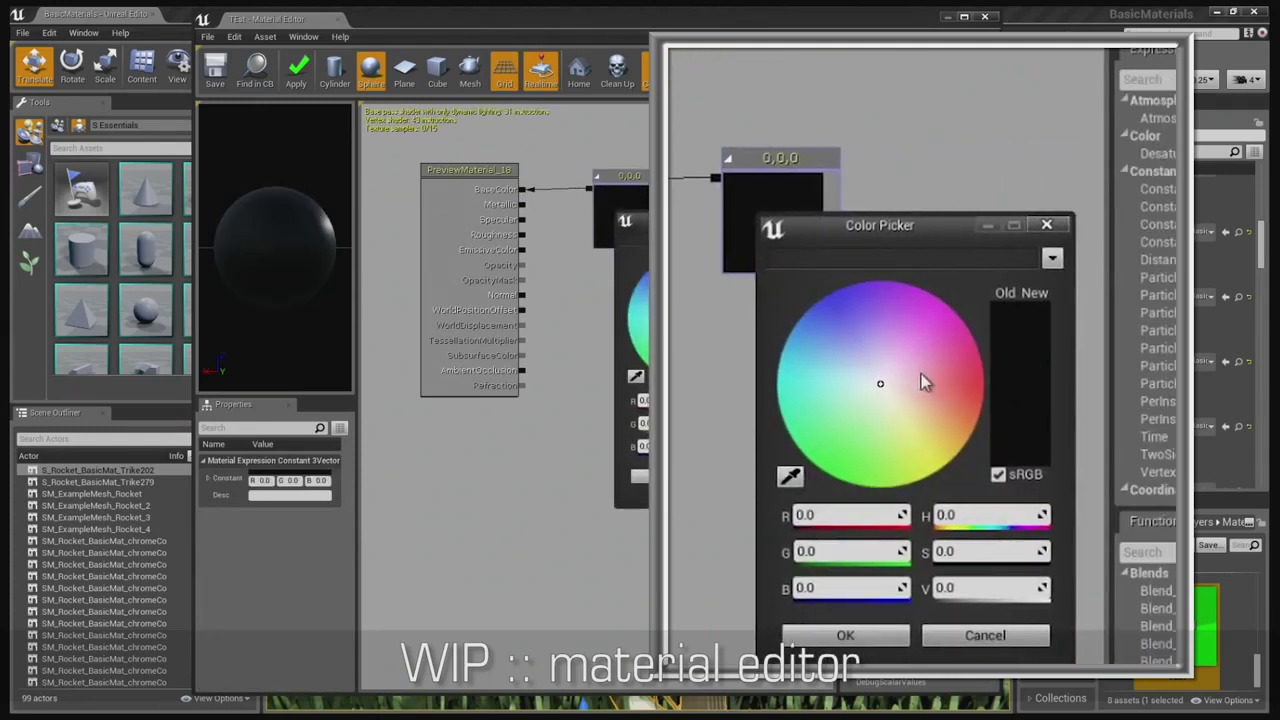
{"action": "left_click", "coordinate": [992, 385]}
{"action": "left_click_drag", "start_coordinate": [980, 587], "coordinate": [975, 587]}
{"action": "left_click", "coordinate": [845, 635]}
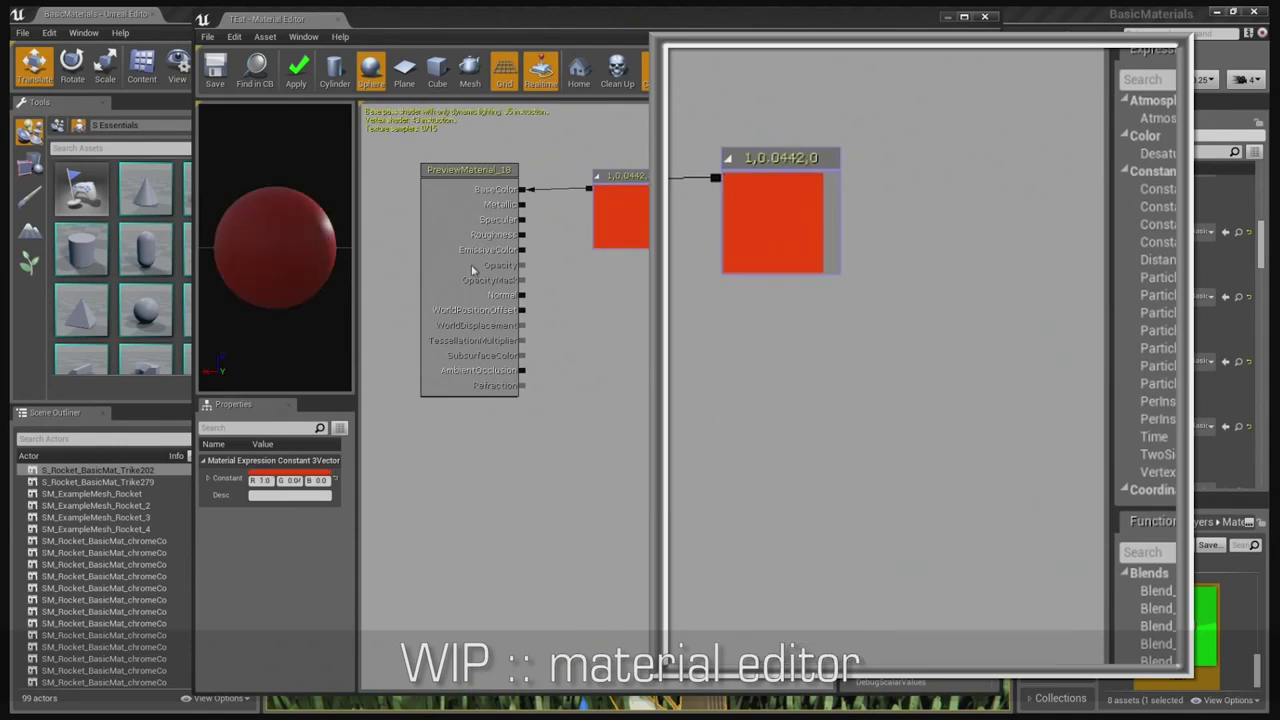
- Add a Constant node below the colour node and connect it to the Metallic input
{"action": "right_click", "coordinate": [756, 316]}
{"action": "mouse_move", "coordinate": [800, 363]}
{"action": "left_click", "coordinate": [918, 366]}
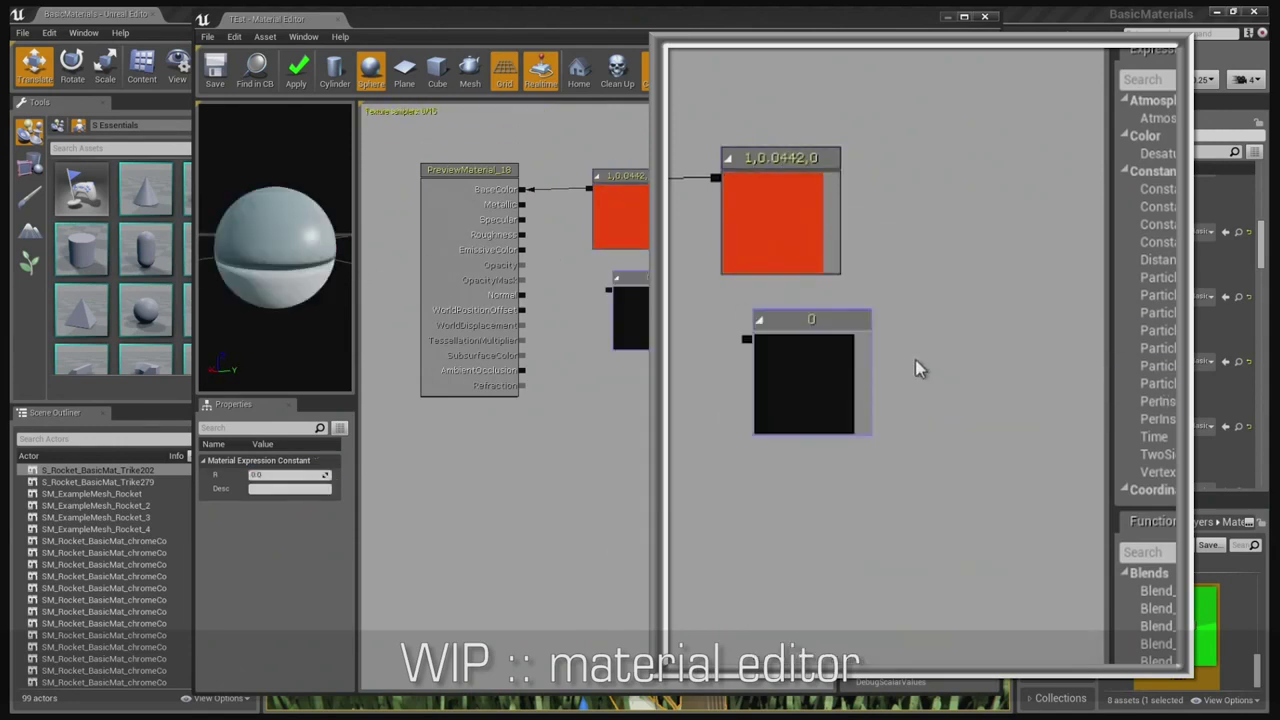
{"action": "left_click_drag", "start_coordinate": [606, 288], "coordinate": [522, 204]}
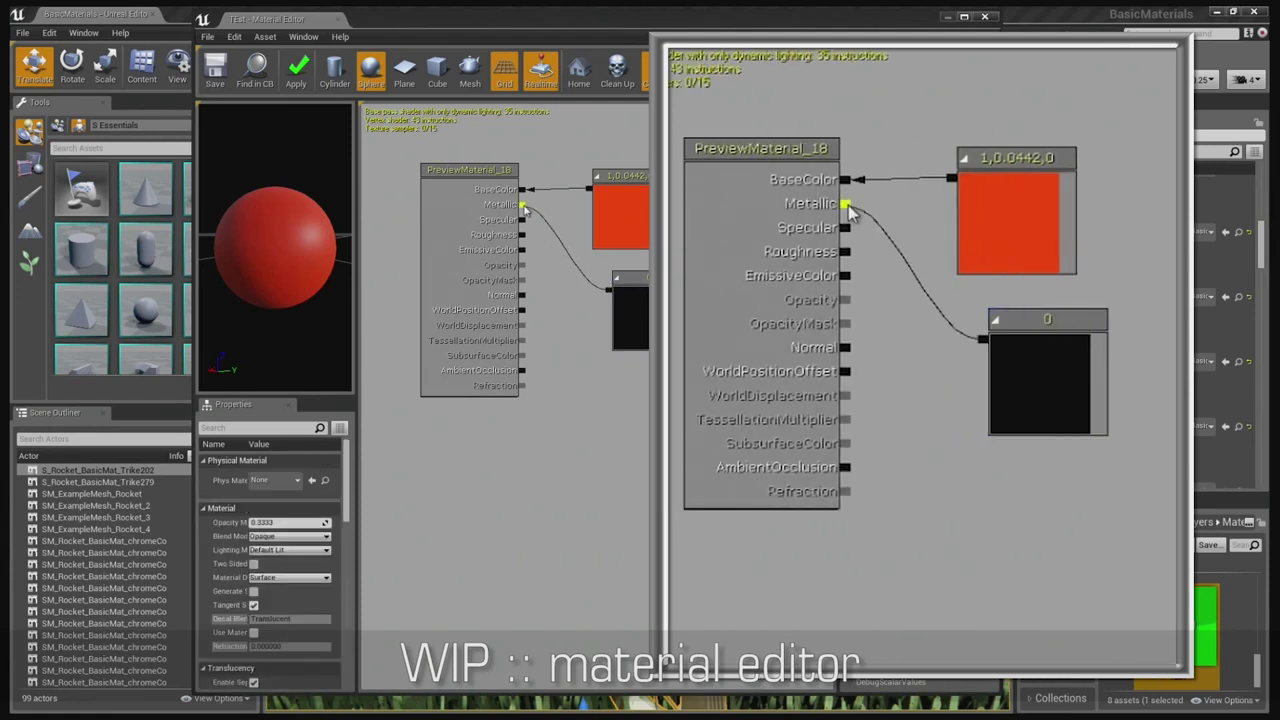
- Duplicate the Constant node, place the copy below the original and connect it to the Roughness input
{"action": "left_click", "coordinate": [1031, 345]}
{"action": "key", "text": "ctrl+w"}
{"action": "left_click_drag", "start_coordinate": [1069, 394], "coordinate": [1069, 541]}
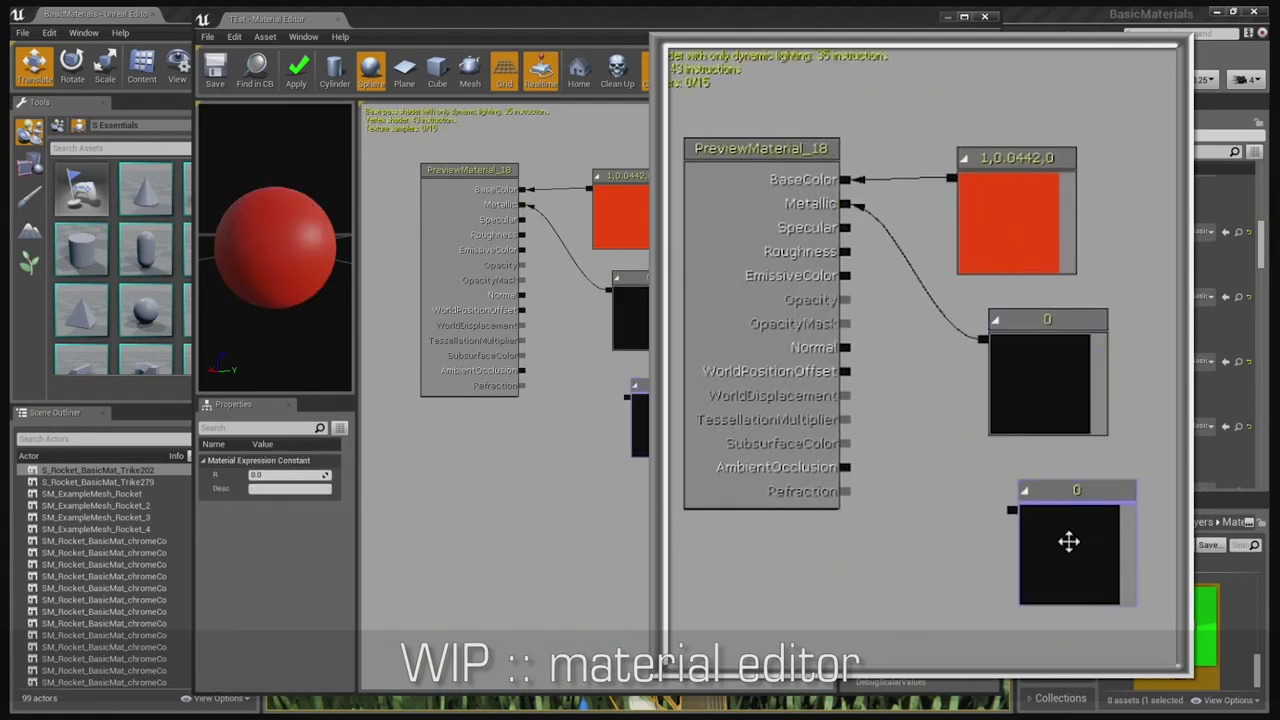
{"action": "left_click_drag", "start_coordinate": [1012, 512], "coordinate": [848, 253]}
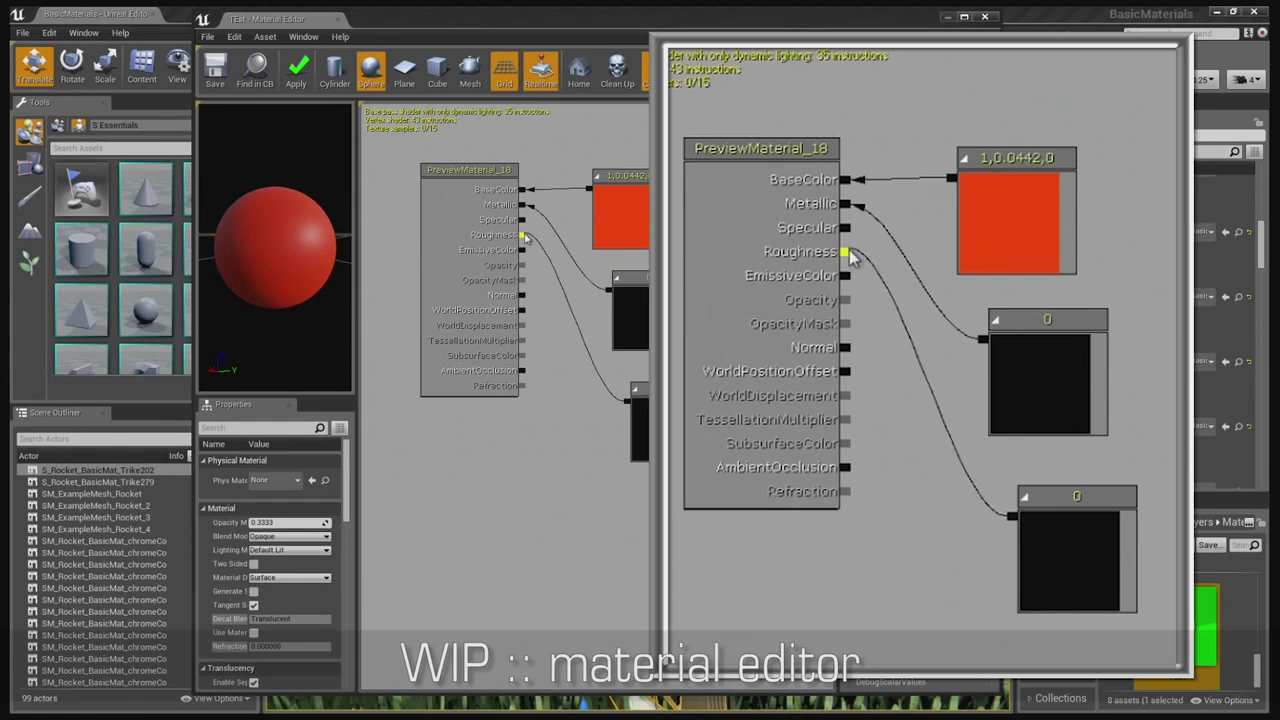
- Check the red material on the preview sphere and apply the material changes
{"action": "mouse_move", "coordinate": [307, 239]}
{"action": "left_mouse_down"}
{"action": "mouse_move", "coordinate": [260, 245]}
{"action": "mouse_move", "coordinate": [315, 250]}
{"action": "left_mouse_up"}
{"action": "right_click_drag", "start_coordinate": [318, 256], "coordinate": [338, 254]}
{"action": "left_click", "coordinate": [296, 66]}
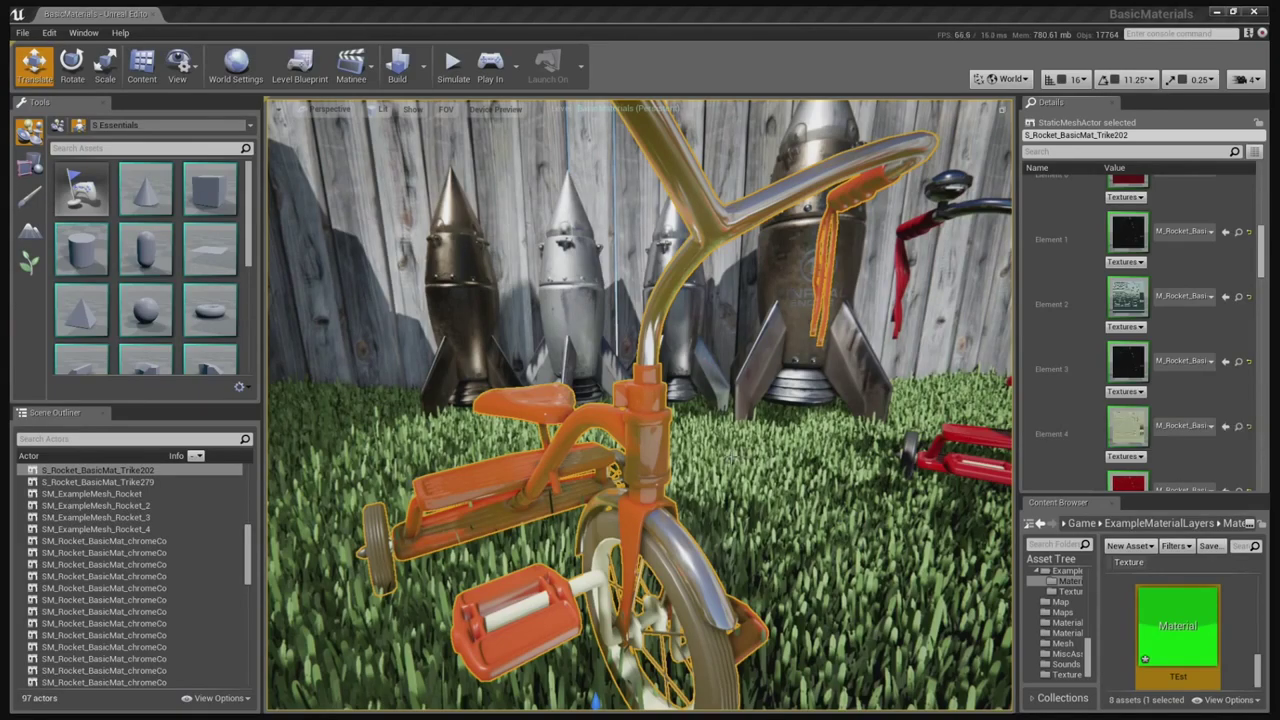
- Select the right tricycle and examine its single material slot and the layered material's MatLayerBlend_Standard node graph
{"action": "right_click_drag", "start_coordinate": [745, 446], "coordinate": [830, 460]}
{"action": "left_click_drag", "start_coordinate": [684, 443], "coordinate": [705, 398]}
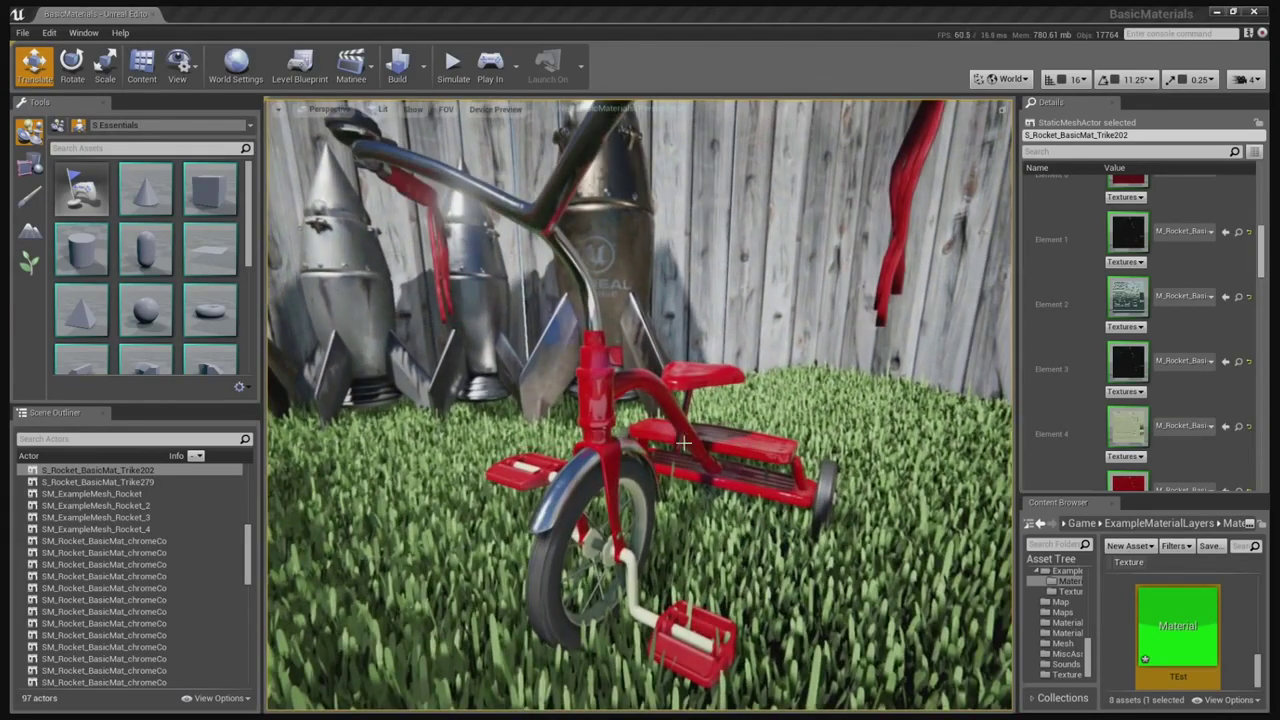
{"action": "left_click", "coordinate": [602, 414]}
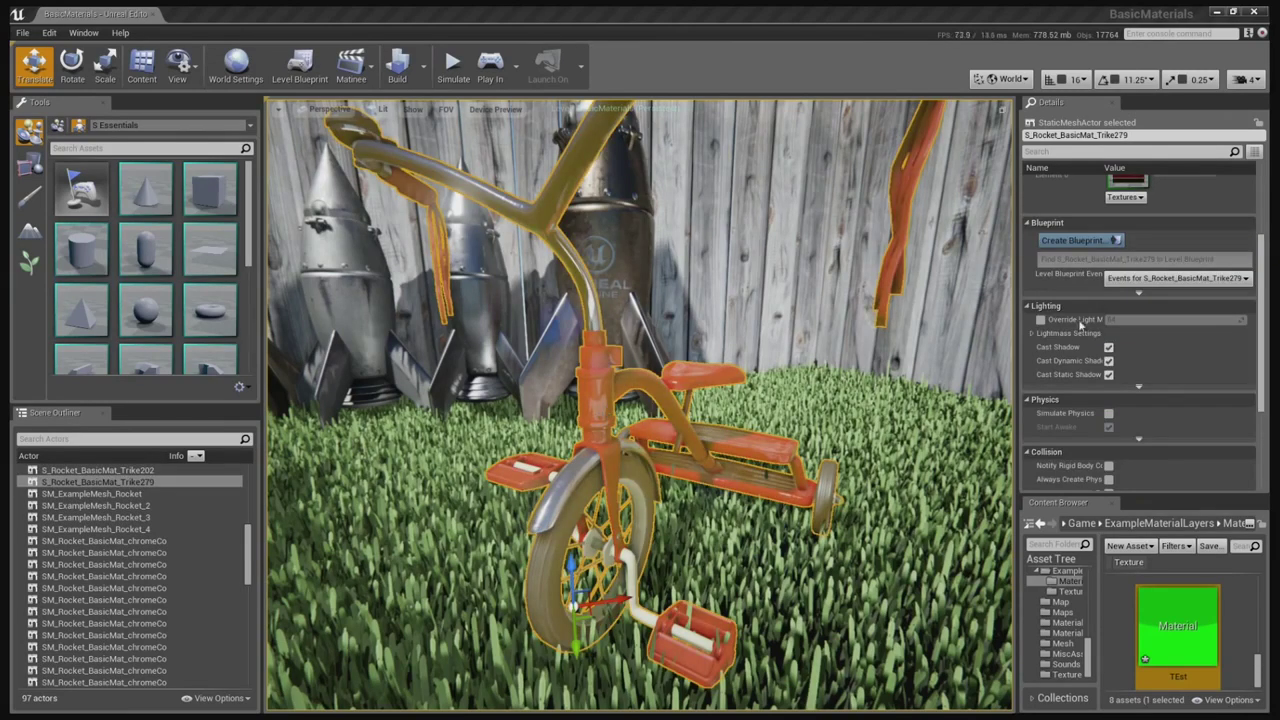
{"action": "scroll", "coordinate": [1080, 324], "scroll_direction": "up", "scroll_amount": 4}
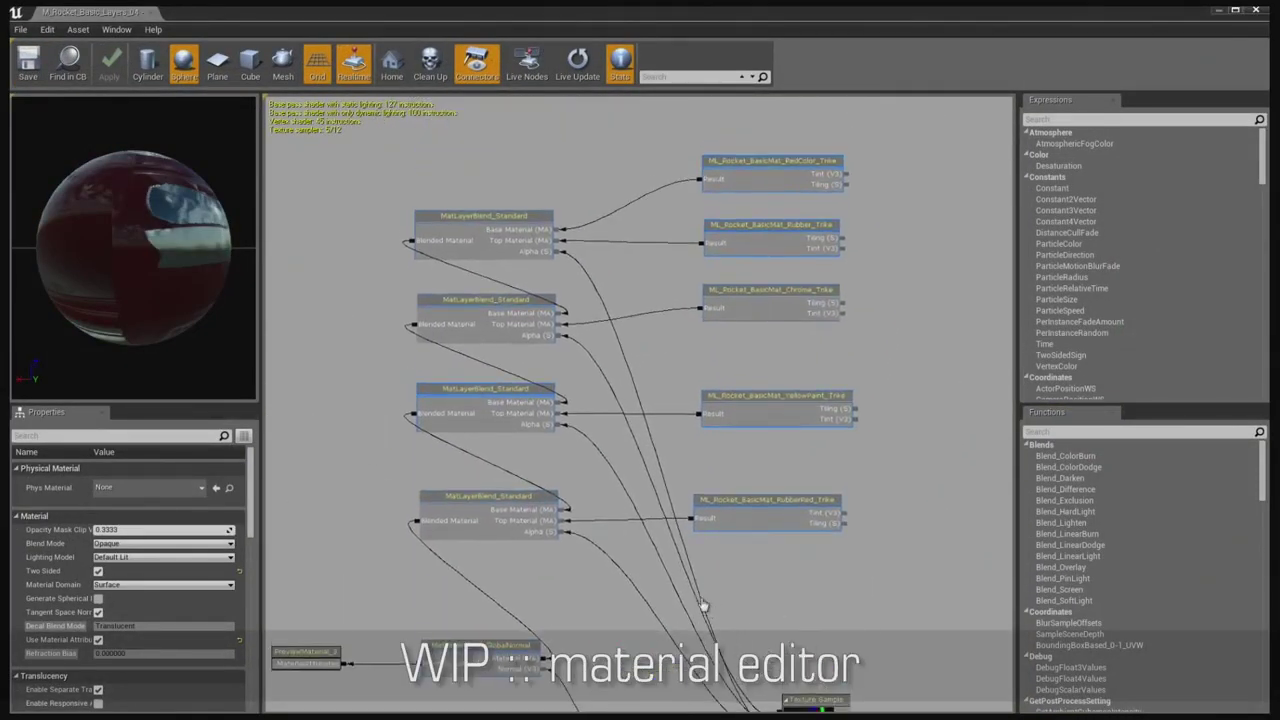
{"action": "scroll", "coordinate": [752, 530], "scroll_direction": "up", "scroll_amount": 3}
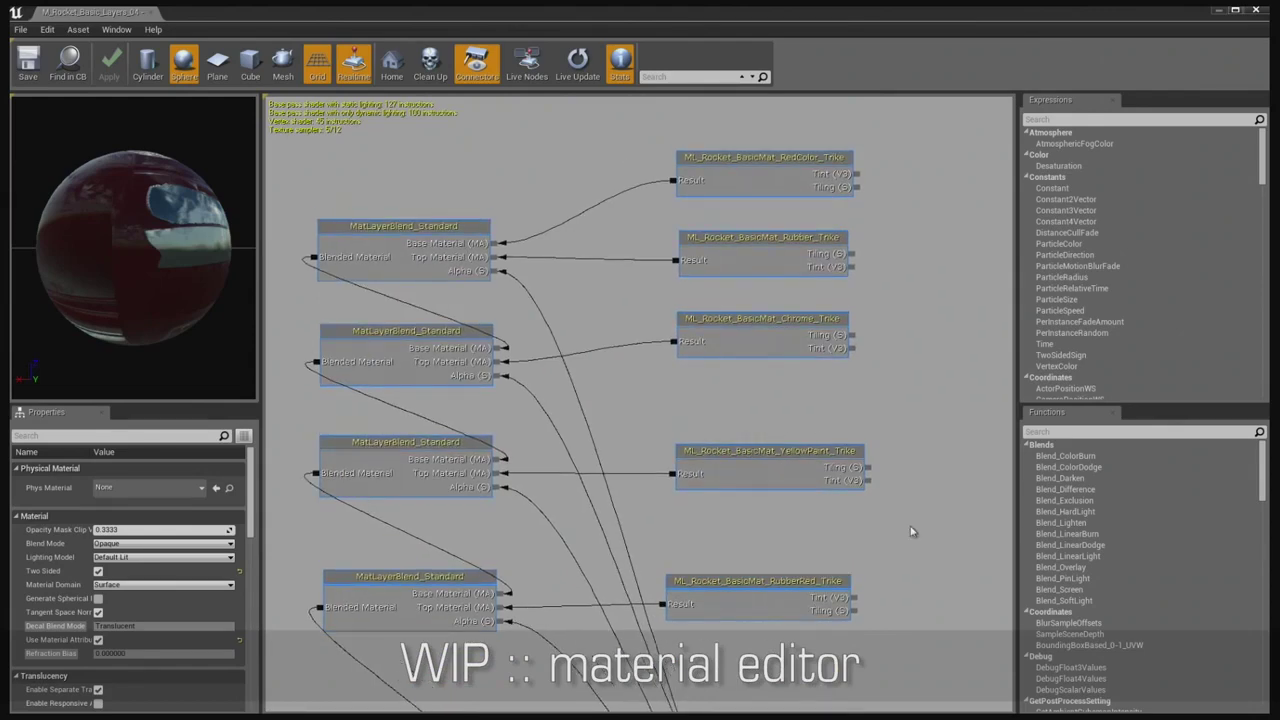
{"action": "right_click_drag", "start_coordinate": [936, 640], "coordinate": [937, 346]}
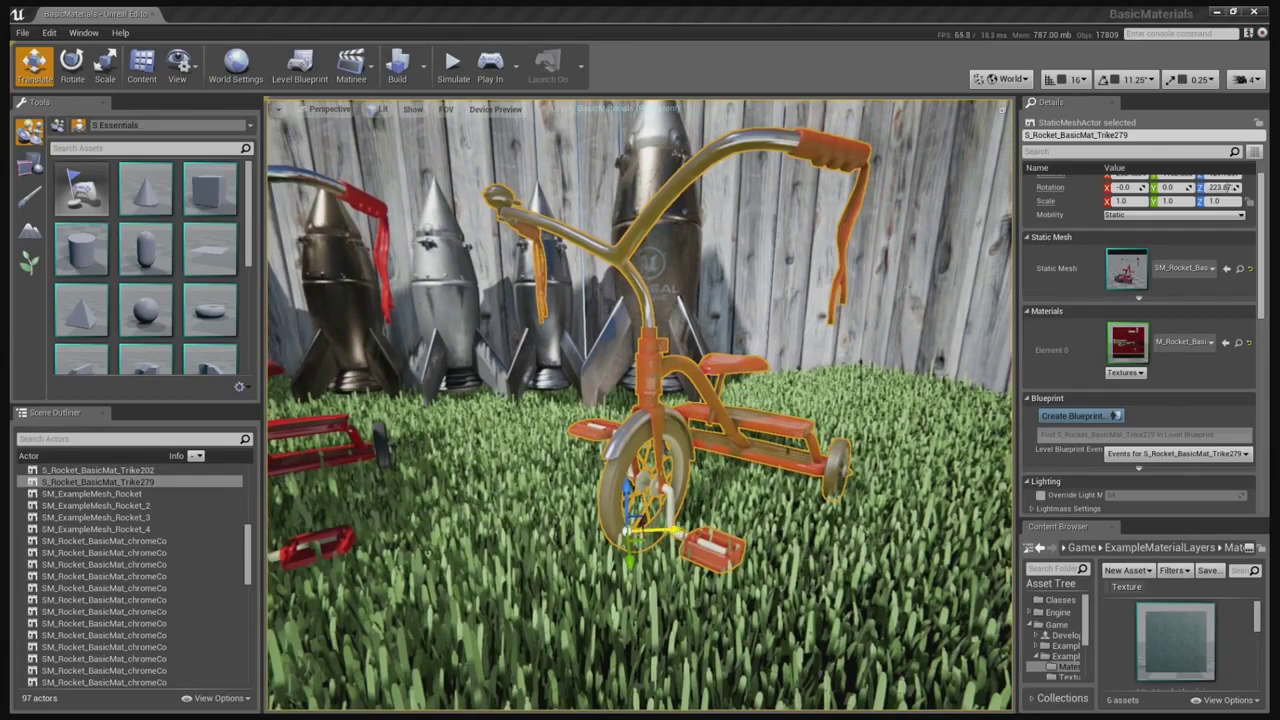
- Deselect the tricycle and inspect the rockets along the fence, selecting the leftmost bronze one to view its material
{"action": "key", "text": "Escape"}
{"action": "right_click_drag", "start_coordinate": [653, 364], "coordinate": [741, 353]}
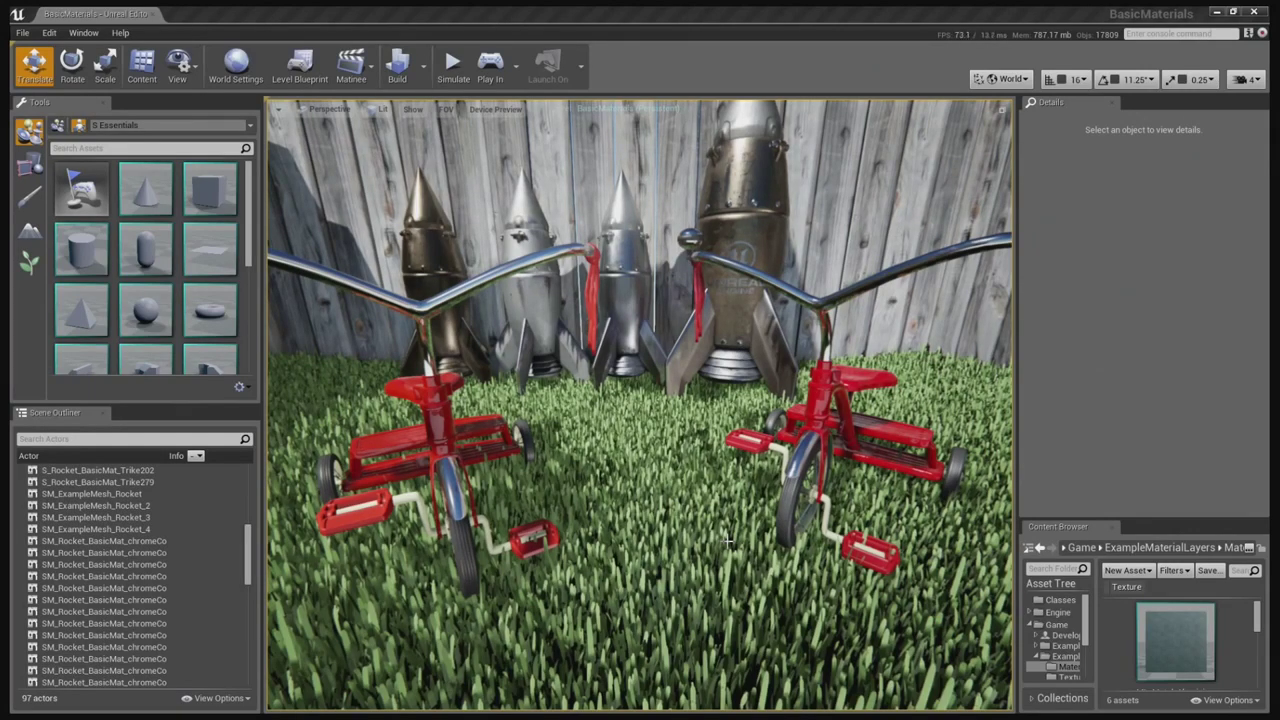
{"action": "key", "text": "w"}
{"action": "right_click_drag", "start_coordinate": [640, 405], "coordinate": [626, 355]}
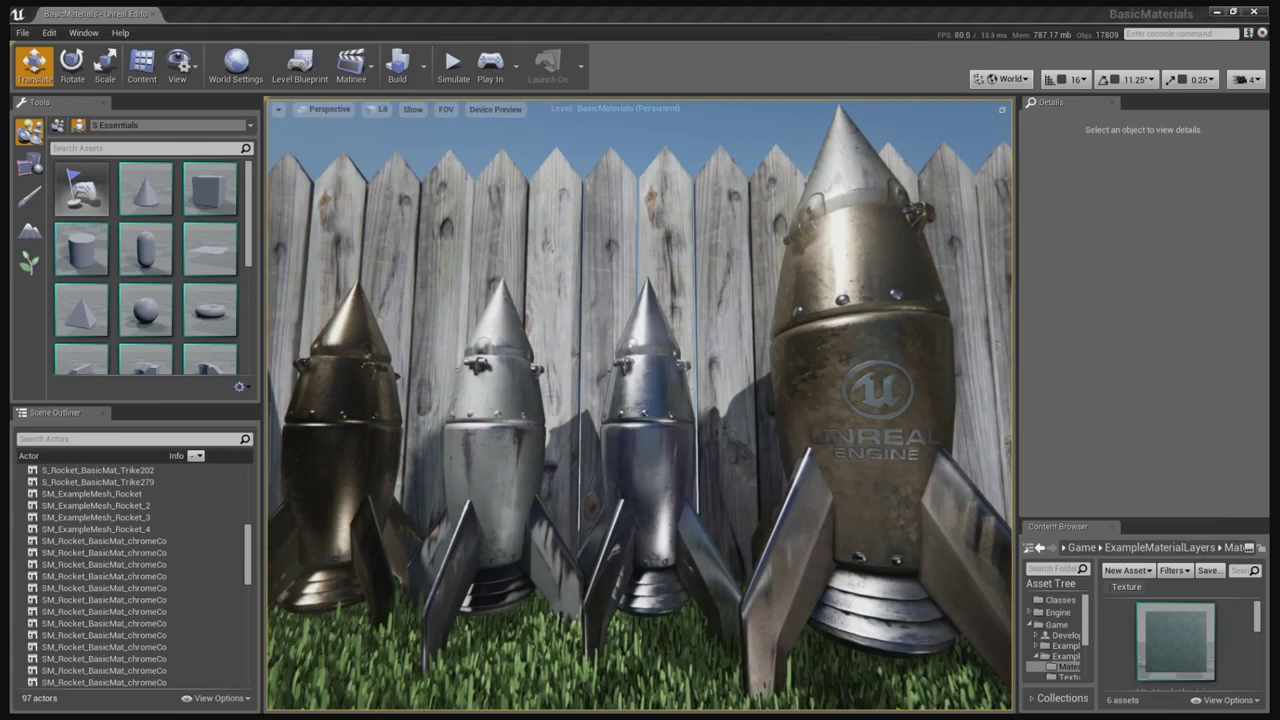
{"action": "left_click", "coordinate": [644, 455]}
{"action": "left_click", "coordinate": [384, 452]}
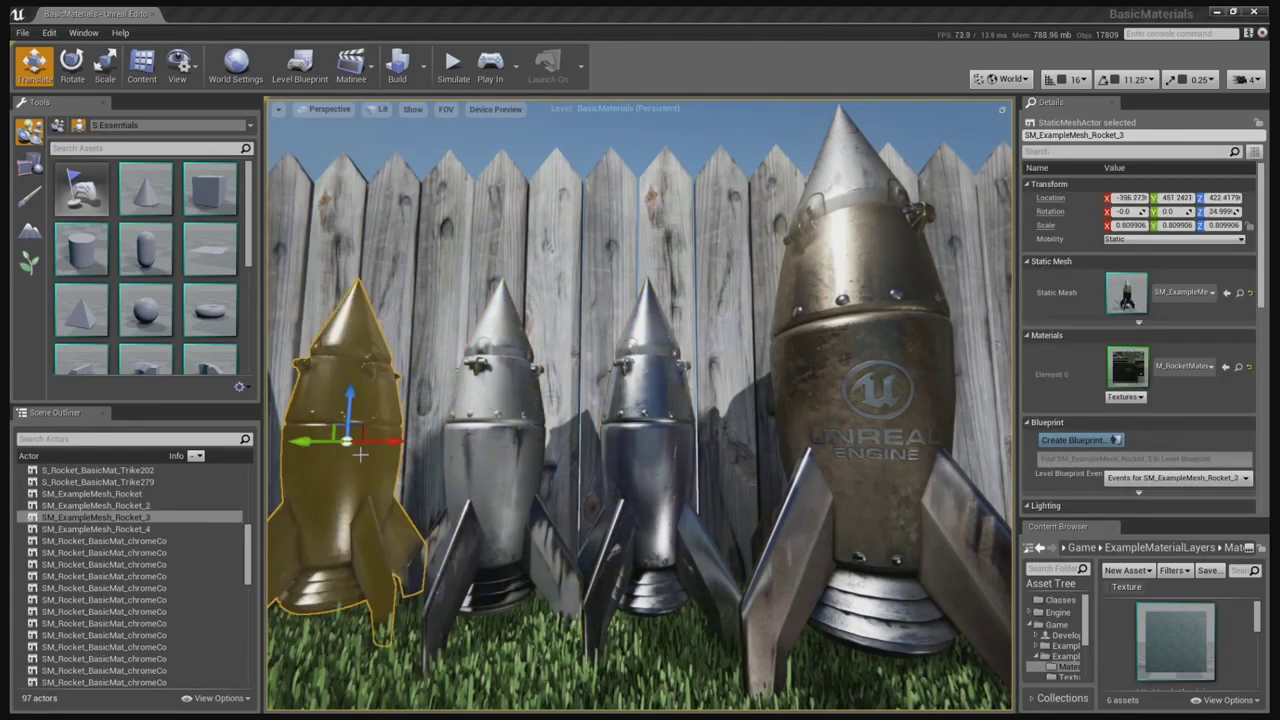
{"action": "key", "text": "Escape"}
- Examine up close the surface detail on the large bronze rocket with the Unreal Engine logo
{"action": "right_click_drag", "start_coordinate": [640, 400], "coordinate": [790, 390]}
{"action": "key", "text": "Up"}
{"action": "key", "text": "Up"}
{"action": "key", "text": "Up"}
{"action": "key", "text": "Up"}
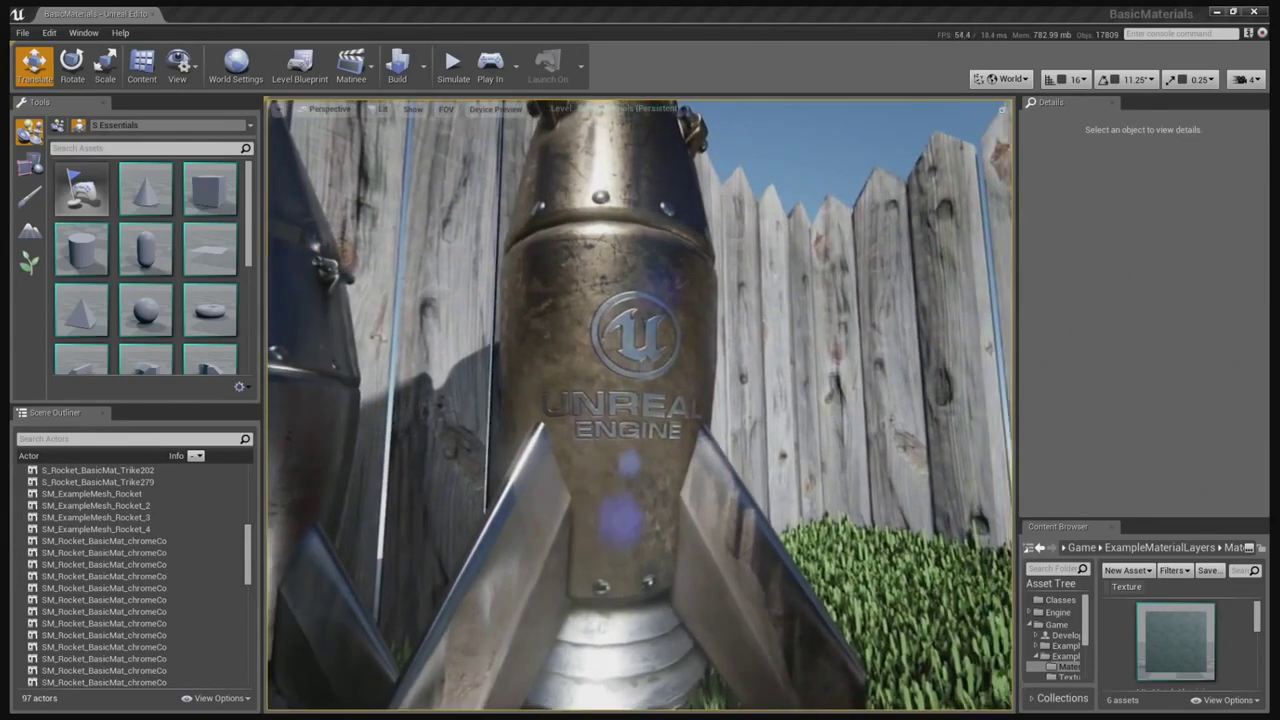
{"action": "right_click_drag", "start_coordinate": [828, 516], "coordinate": [796, 516]}
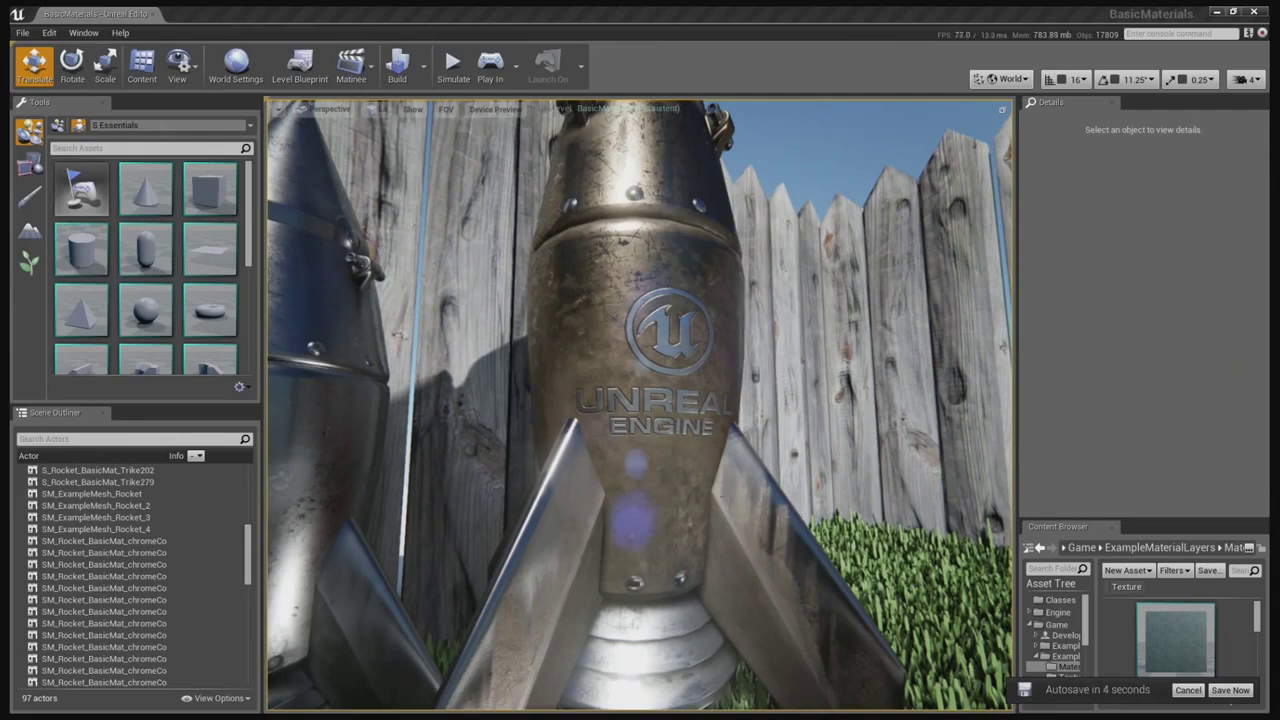
{"action": "left_click_drag", "start_coordinate": [774, 536], "coordinate": [727, 496]}
{"action": "right_click_drag", "start_coordinate": [727, 496], "coordinate": [719, 456]}
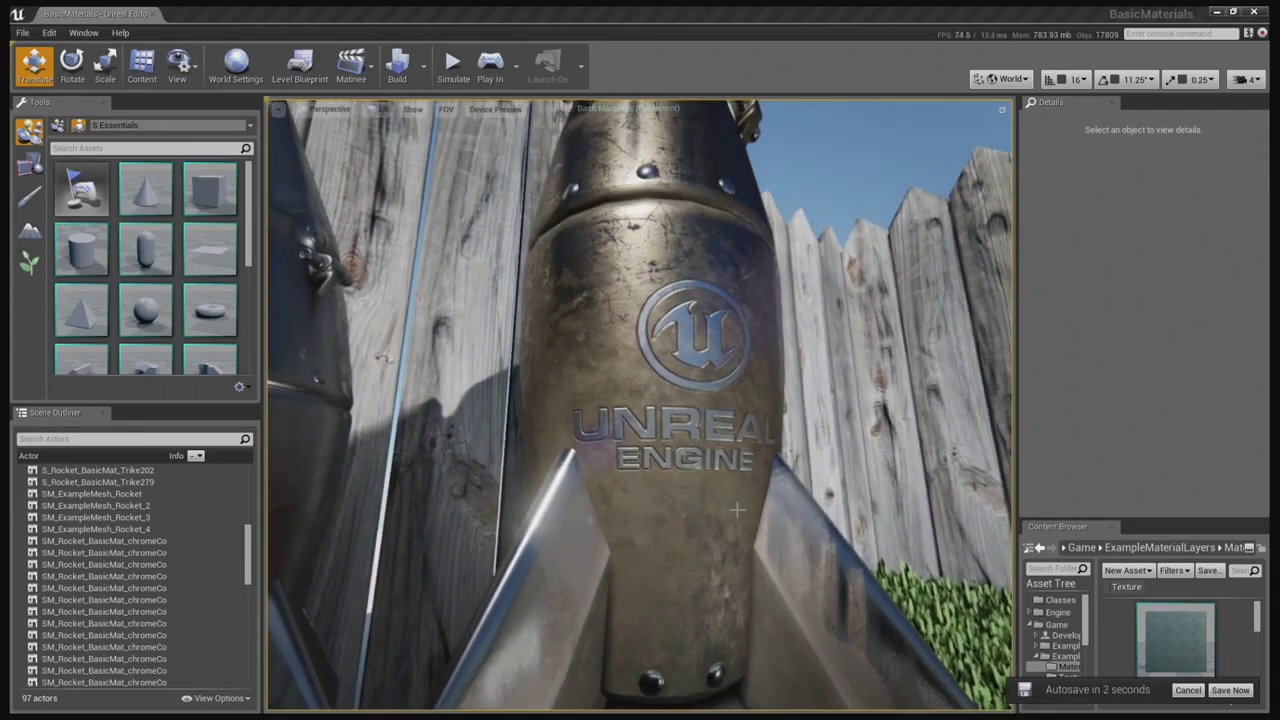
- Switch the viewport to the Wireframe view mode and examine the large rocket's mesh
{"action": "left_click", "coordinate": [383, 112]}
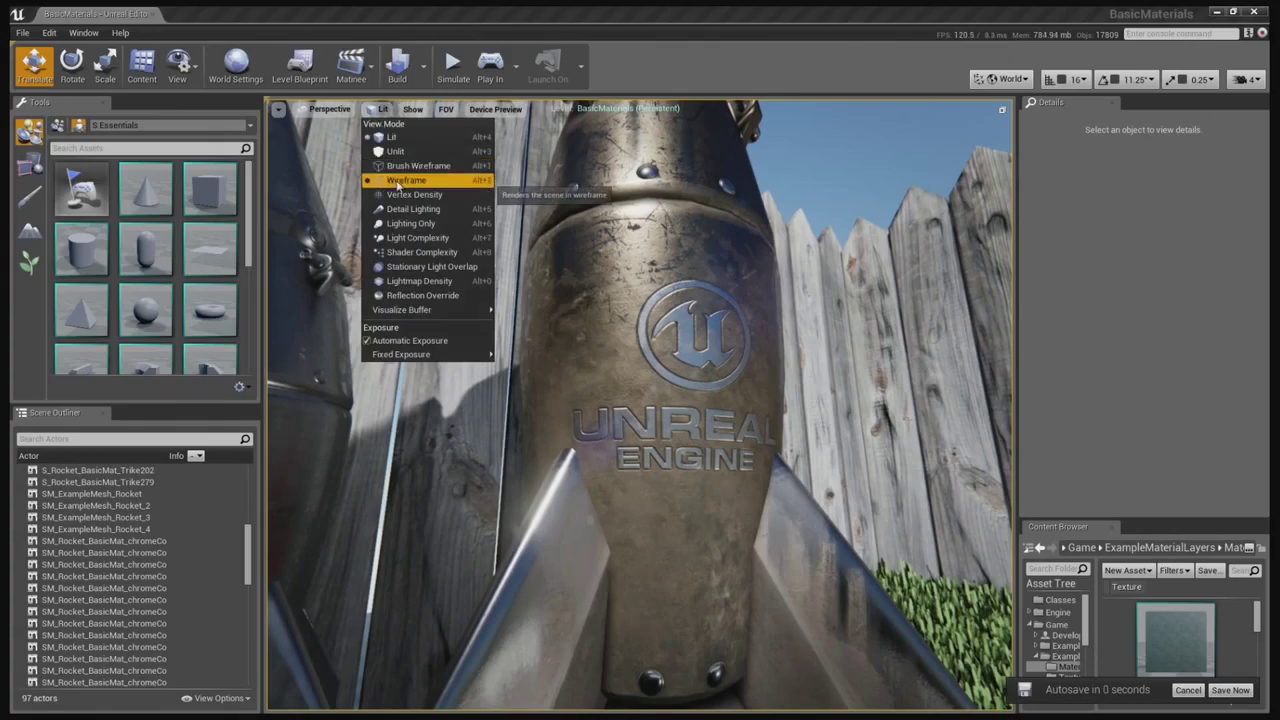
{"action": "key", "text": "alt+2"}
{"action": "middle_click_drag", "start_coordinate": [497, 290], "coordinate": [527, 317]}
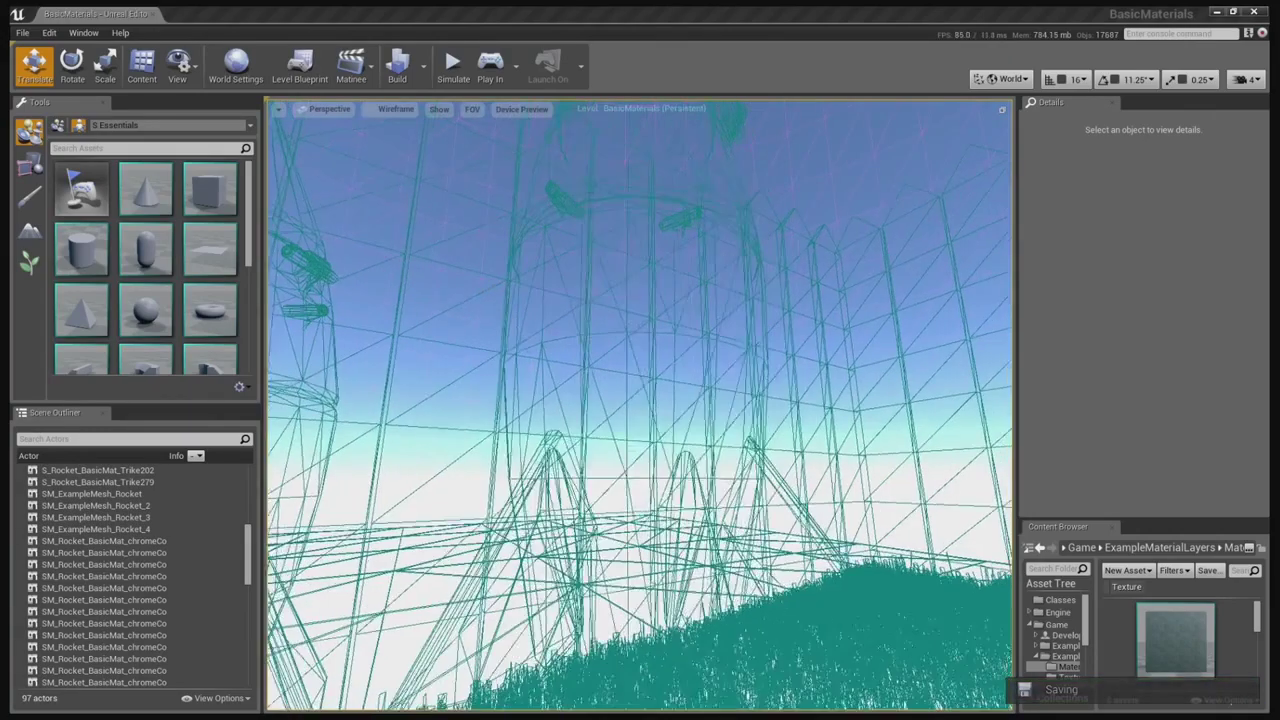
{"action": "mouse_move", "coordinate": [527, 317]}
{"action": "right_mouse_down"}
{"action": "mouse_move", "coordinate": [545, 315]}
{"action": "mouse_move", "coordinate": [505, 310]}
{"action": "right_mouse_up"}
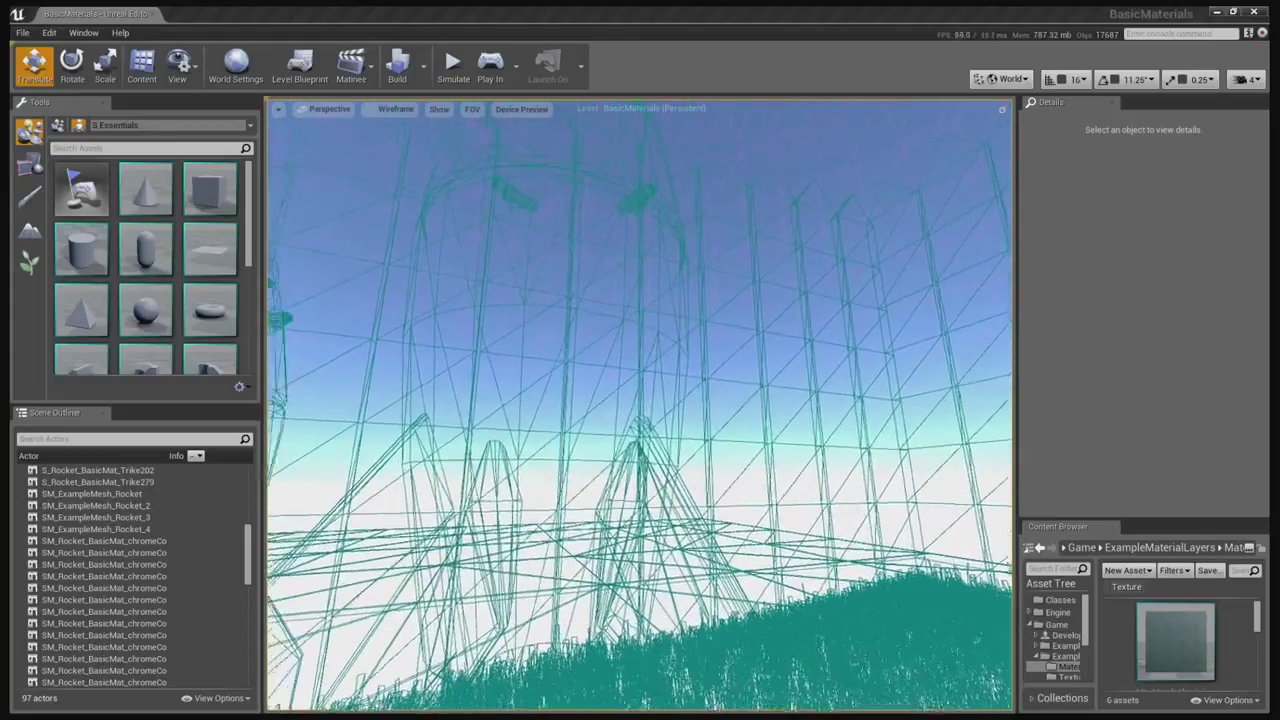